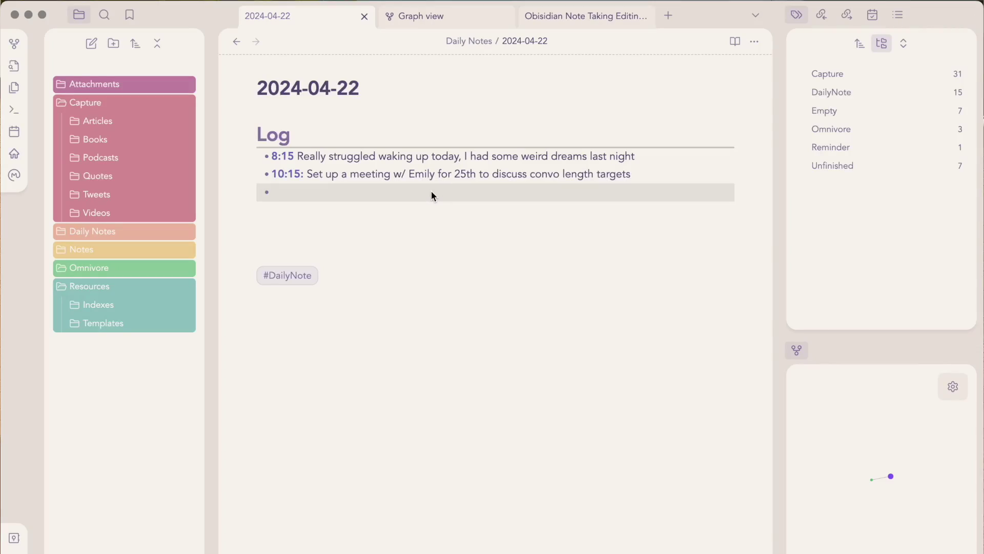
# Add a timestamped lunch entry to the log, then reopen the April 22 daily note from the Calendar
pyautogui.press('super+shift+t')
pyautogui.write('Lunch wa')
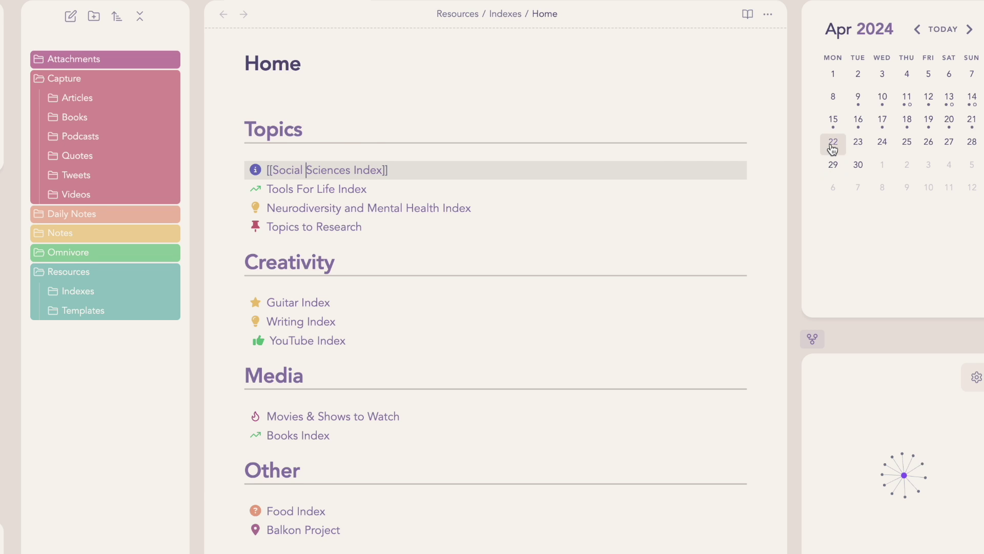
pyautogui.click(833, 146)
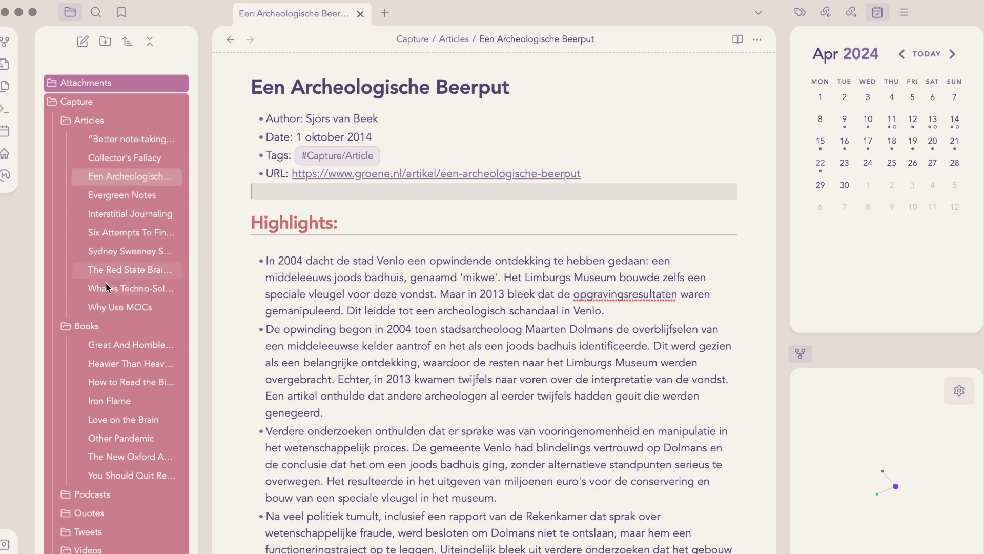
# Browse the Techno-Solutionism article, Heavier Than Heaven book and The Autism Constellation video notes
pyautogui.click(107, 286)
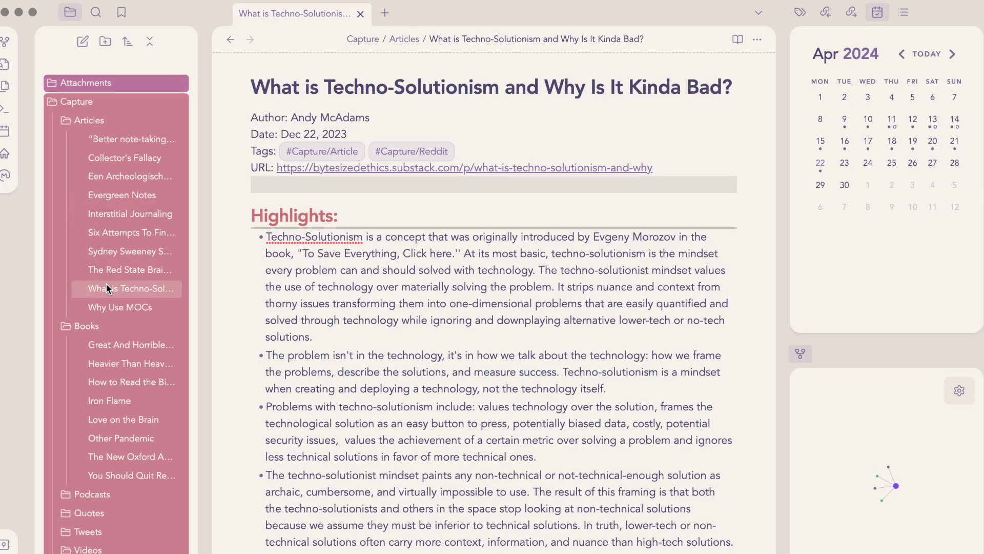
pyautogui.click(109, 362)
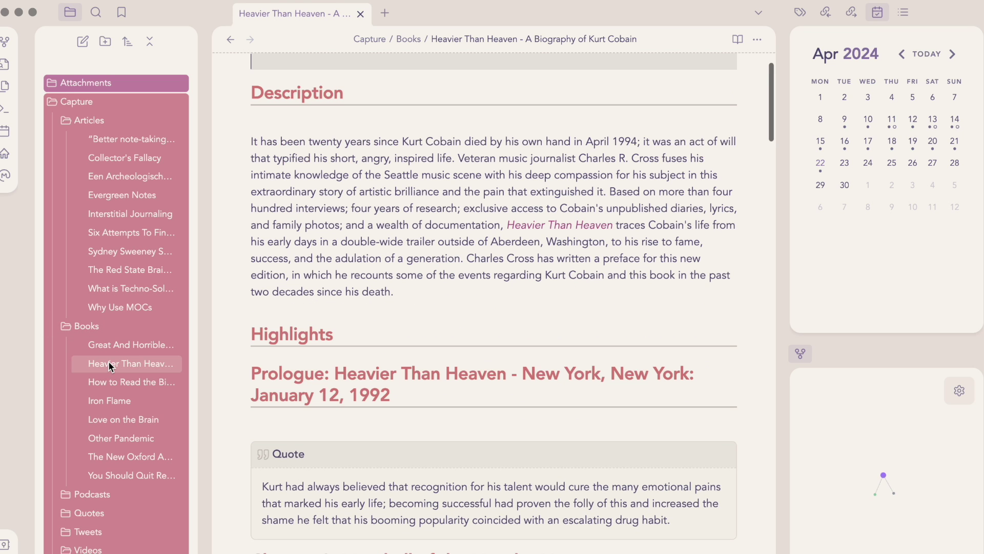
pyautogui.scroll(1, 363, 304)
pyautogui.scroll(-4, 363, 304)
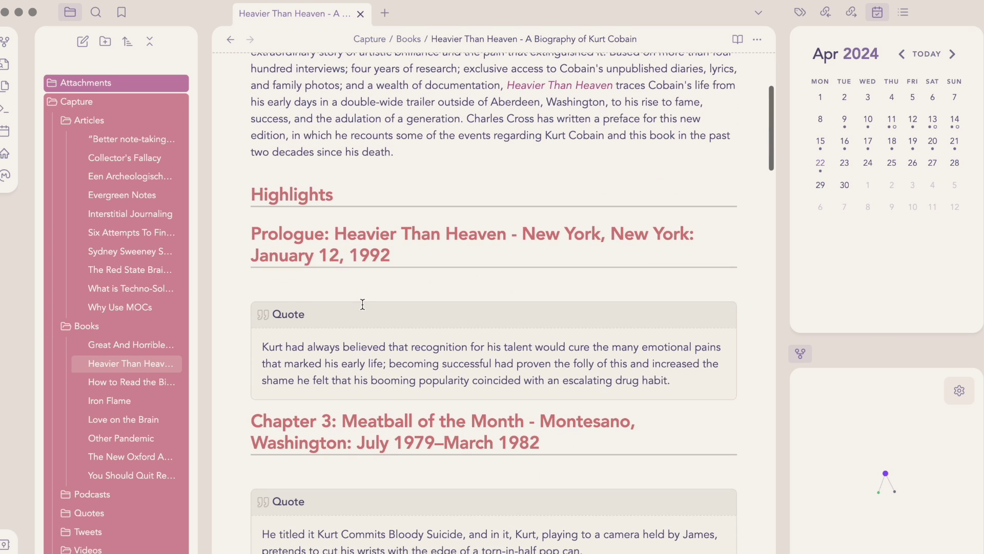
pyautogui.scroll(-1, 127, 466)
pyautogui.click(88, 524)
pyautogui.scroll(-7, 325, 455)
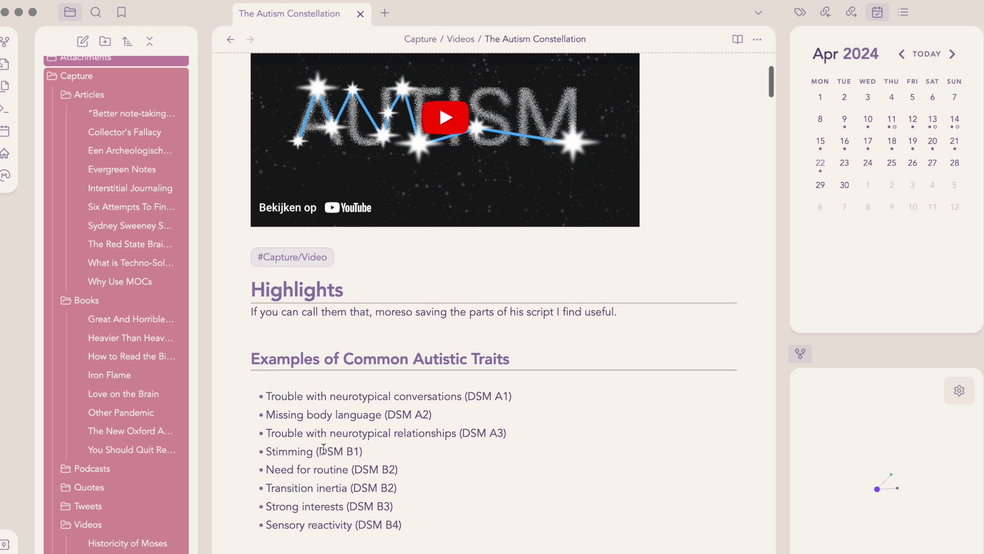
pyautogui.scroll(7, 324, 449)
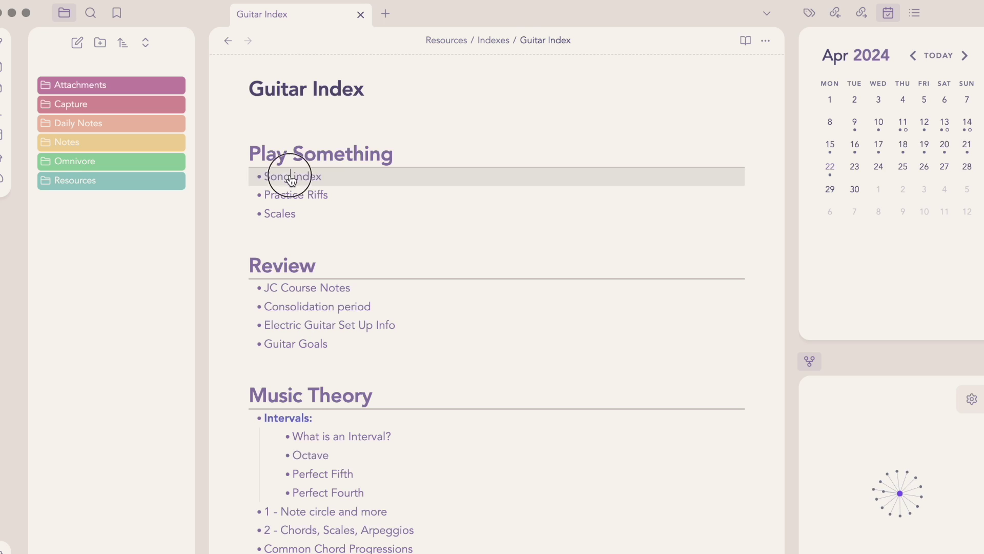
# View the Live Forever chord sheet linked from the Song index, then go back to the index
pyautogui.scroll(6, 290, 175)
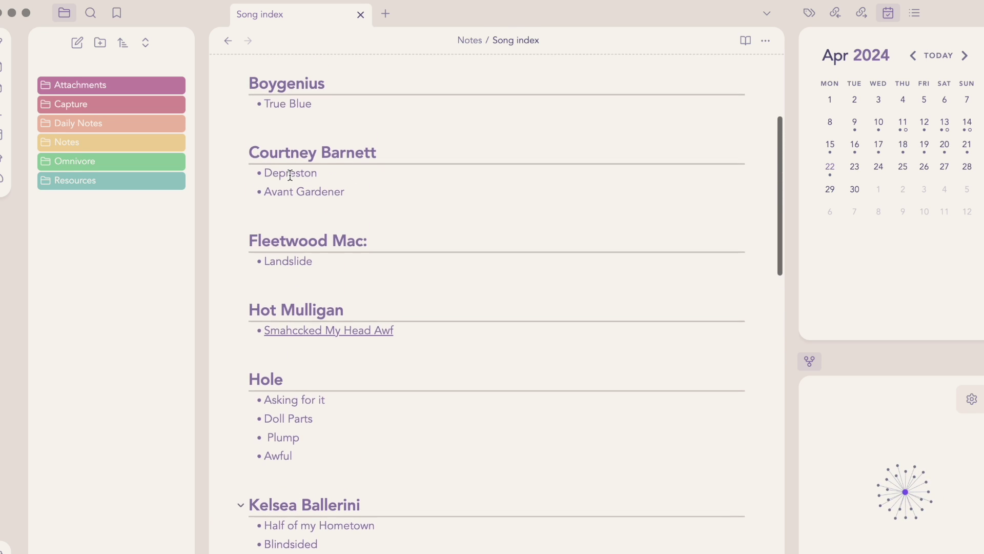
pyautogui.scroll(-8, 280, 182)
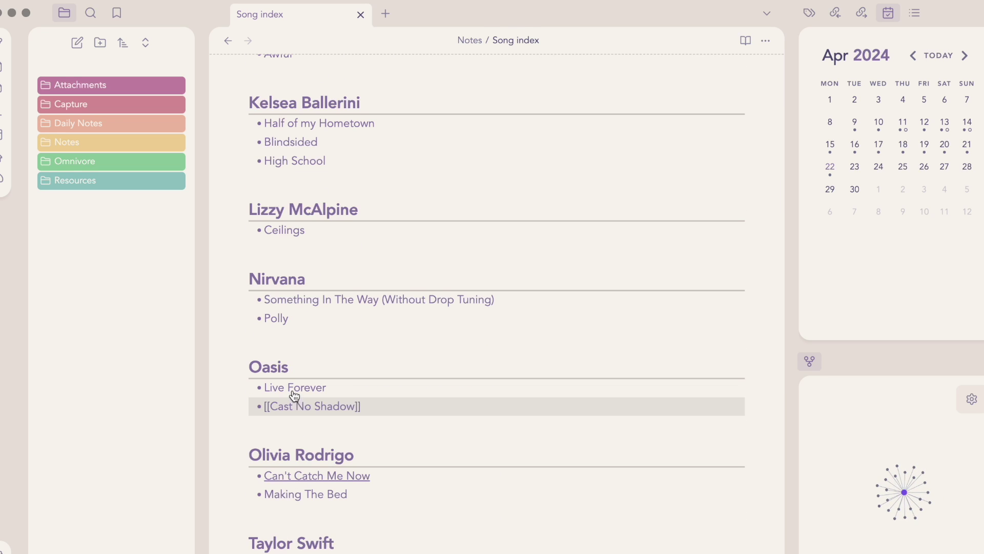
pyautogui.click(293, 391)
pyautogui.scroll(-7, 293, 390)
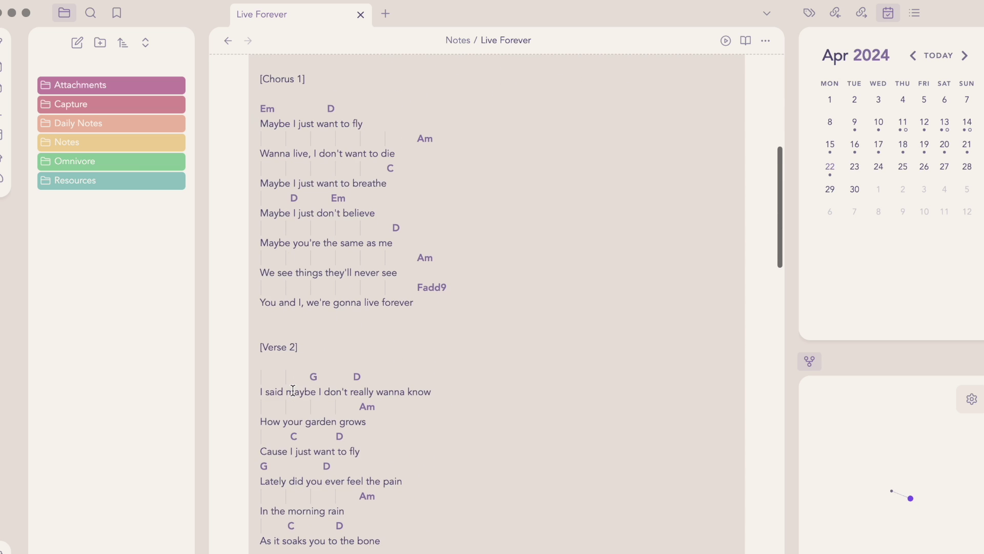
pyautogui.scroll(7, 293, 391)
pyautogui.click(229, 40)
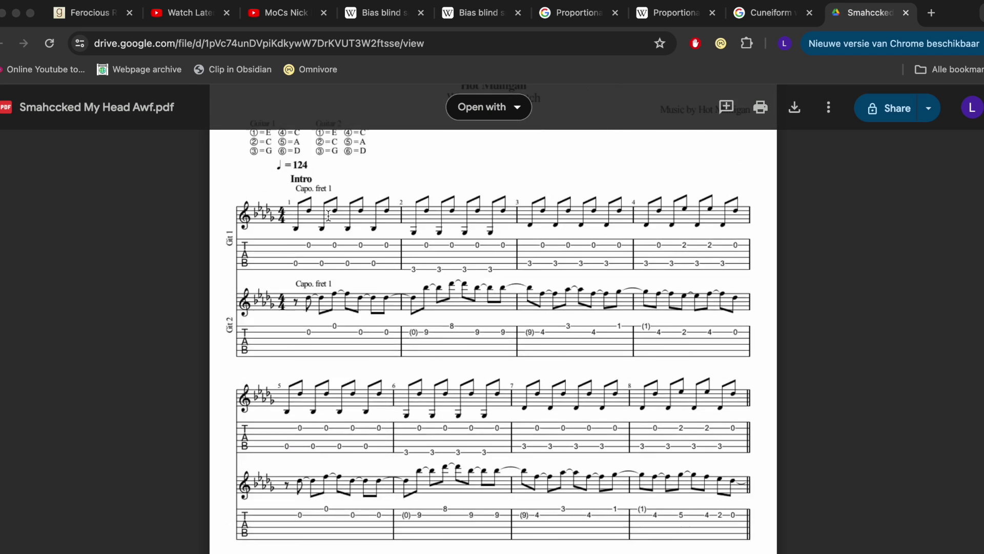
# Scroll through the Smahccked My Head Awf.pdf guitar tab in Google Drive
pyautogui.scroll(6, 328, 215)
pyautogui.scroll(1, 329, 215)
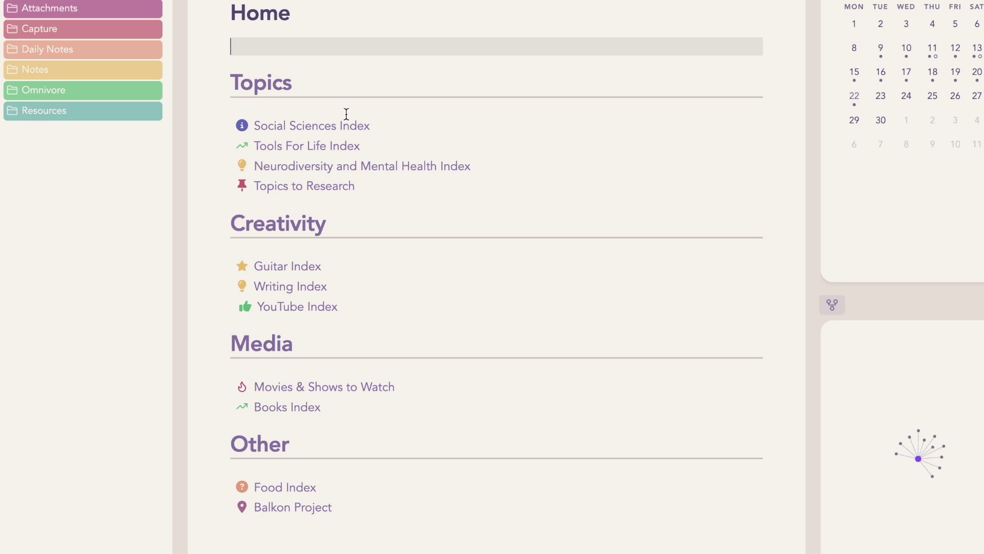
pyautogui.click(348, 126)
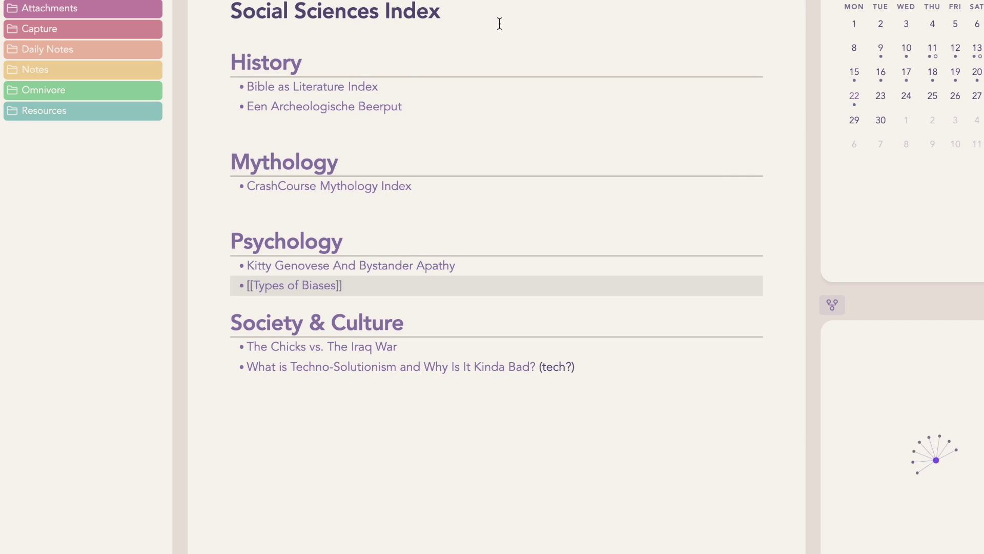
pyautogui.press('super+alt+Left')
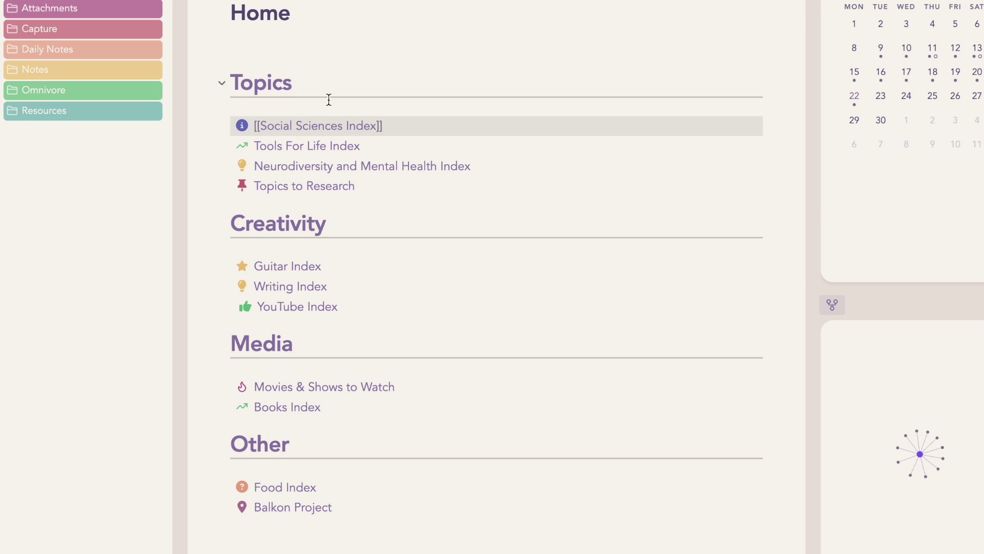
pyautogui.click(314, 146)
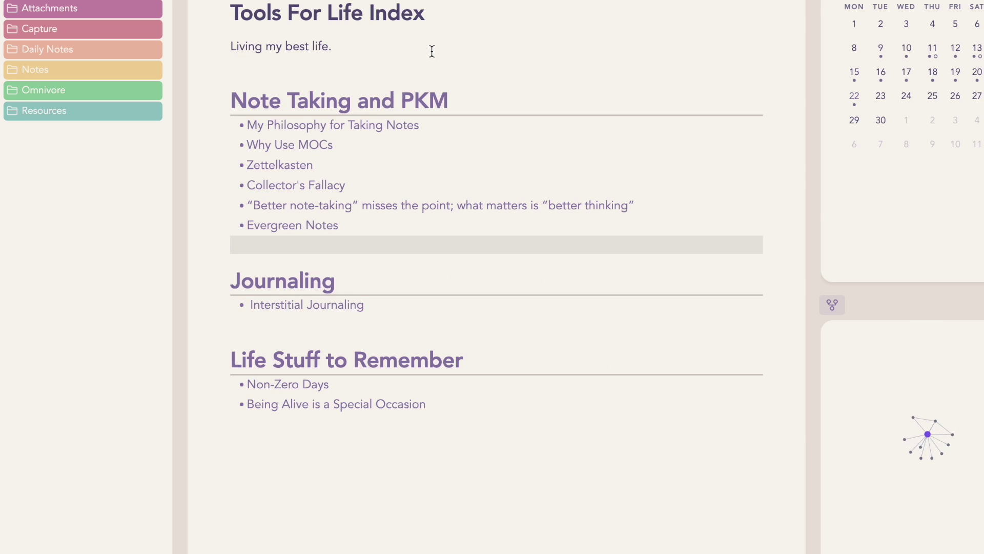
pyautogui.scroll(-1, 432, 51)
pyautogui.scroll(1, 432, 51)
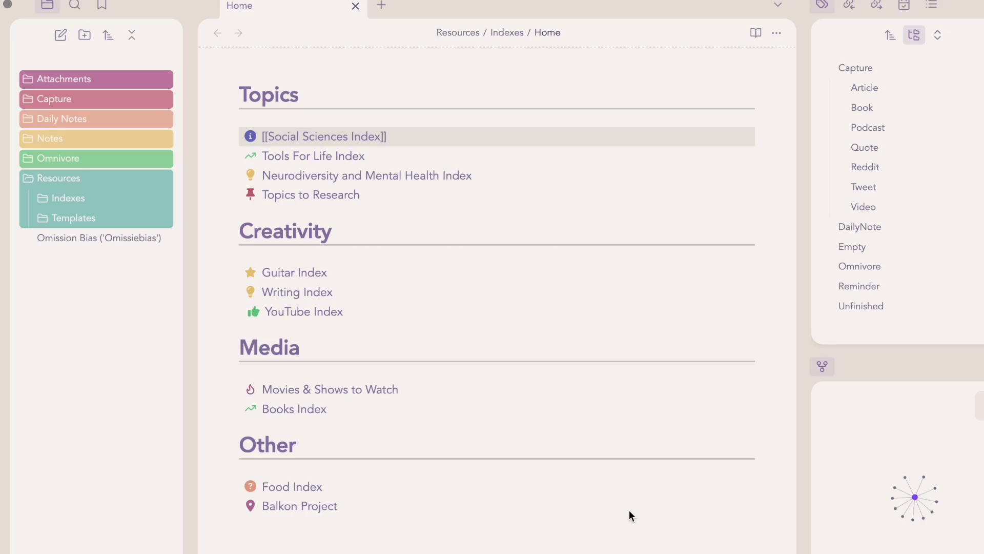
# Open the Shakshuka recipe note by searching 'shak' in the quick switcher
pyautogui.press('super+o')
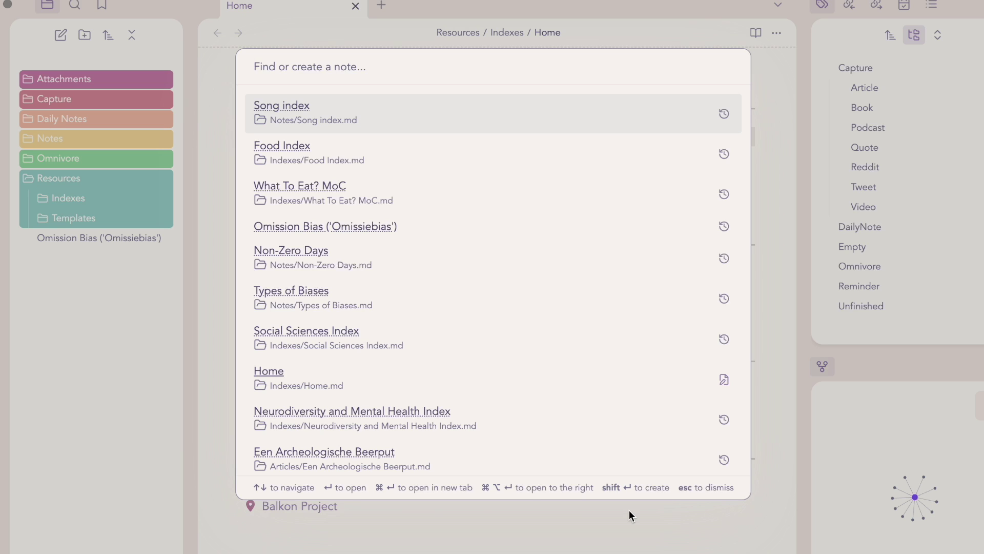
pyautogui.write('shak')
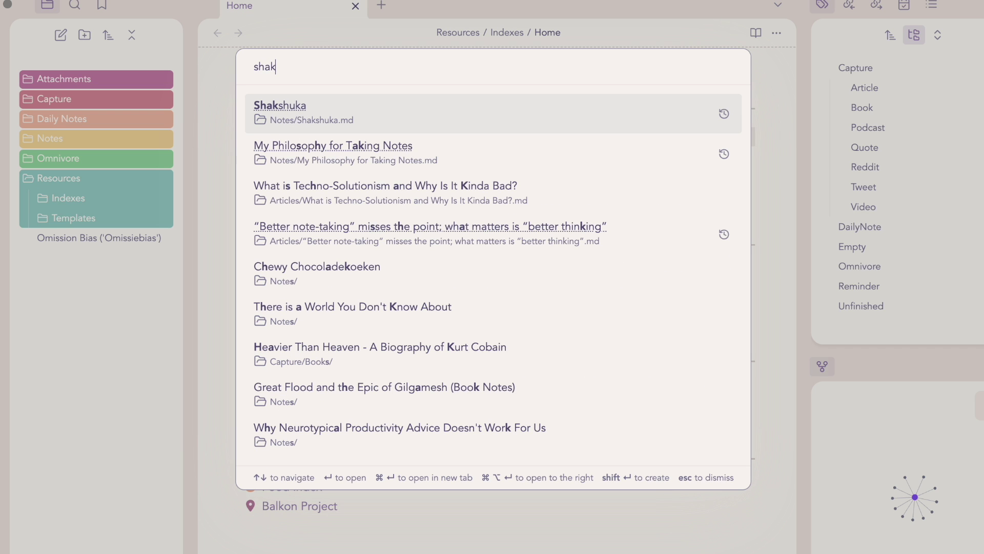
pyautogui.click(286, 104)
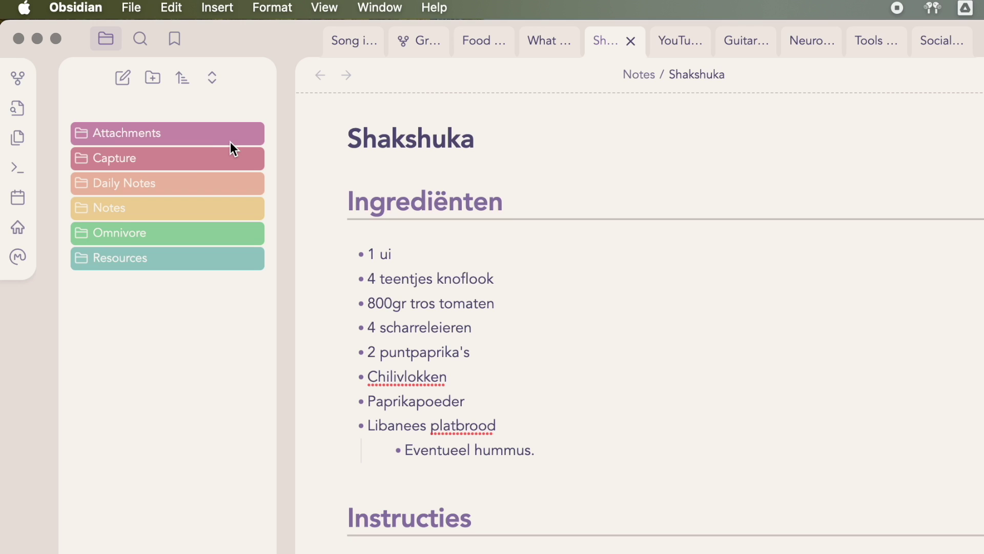
# Peek into the Attachments, Capture Articles, Books, Podcasts and Daily Notes folders, collapsing each again
pyautogui.click(231, 142)
pyautogui.click(230, 137)
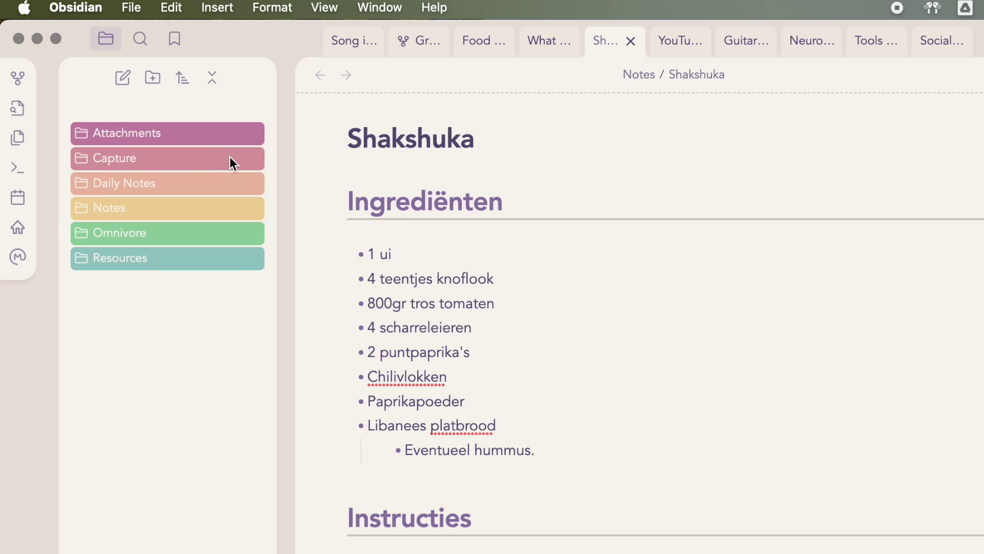
pyautogui.click(231, 160)
pyautogui.click(221, 185)
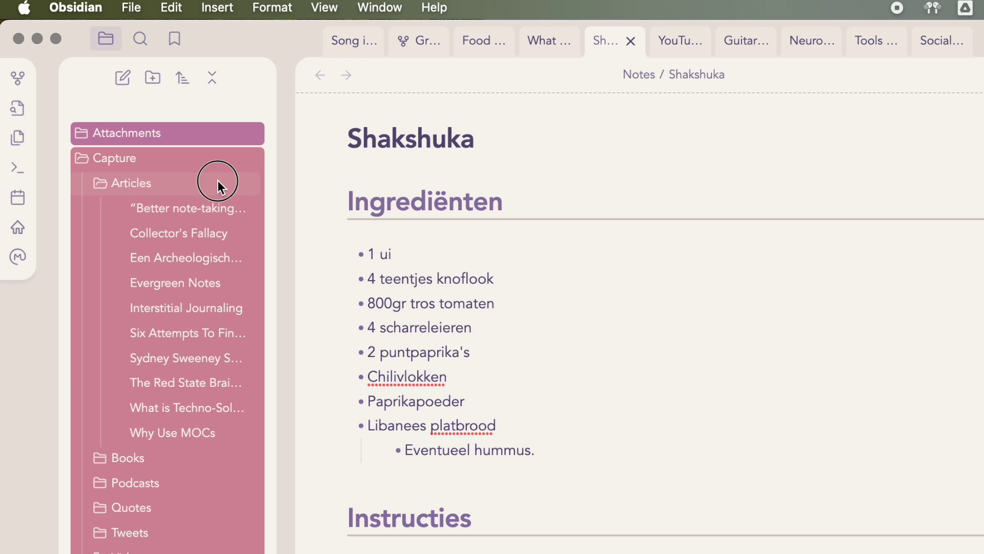
pyautogui.click(218, 180)
pyautogui.click(205, 204)
pyautogui.click(205, 204)
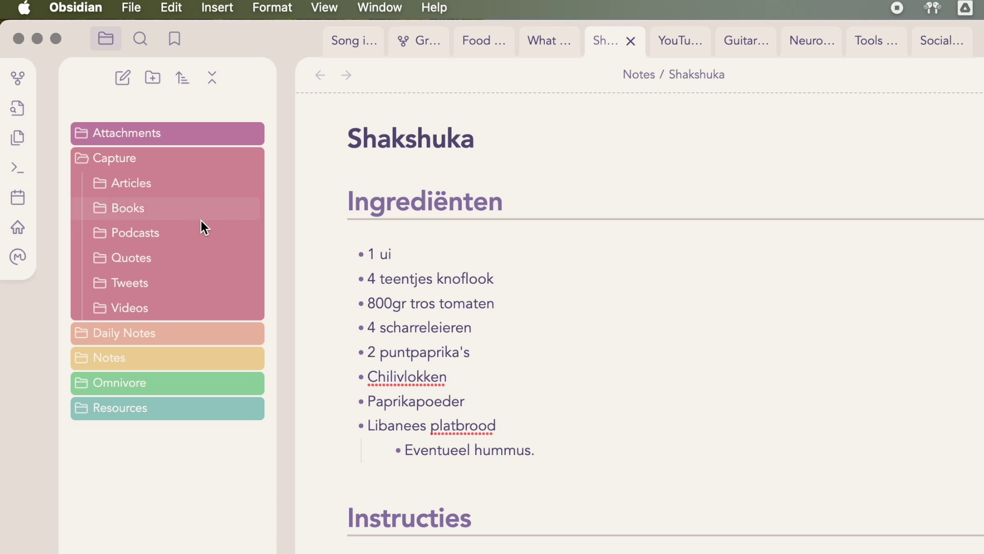
pyautogui.click(199, 226)
pyautogui.click(199, 227)
pyautogui.click(169, 338)
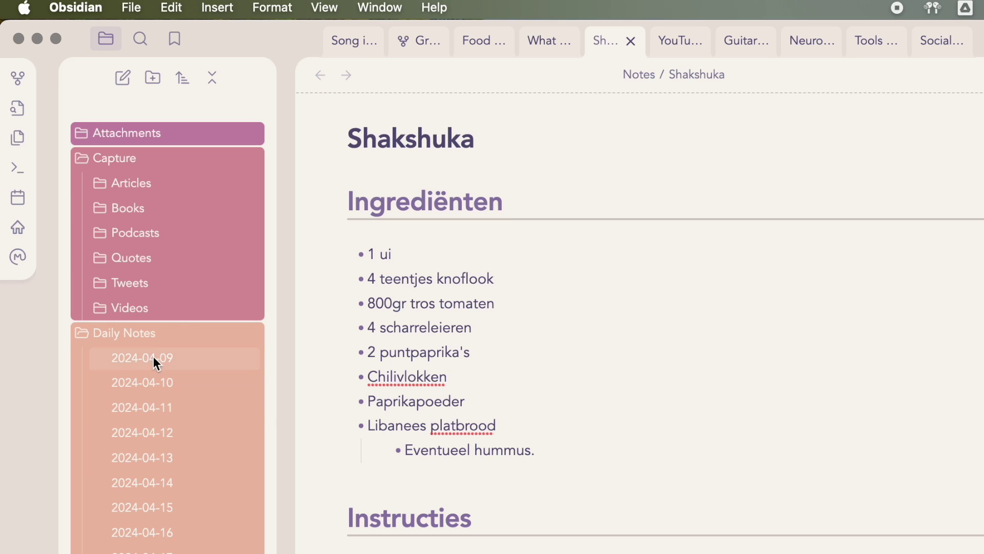
pyautogui.click(156, 334)
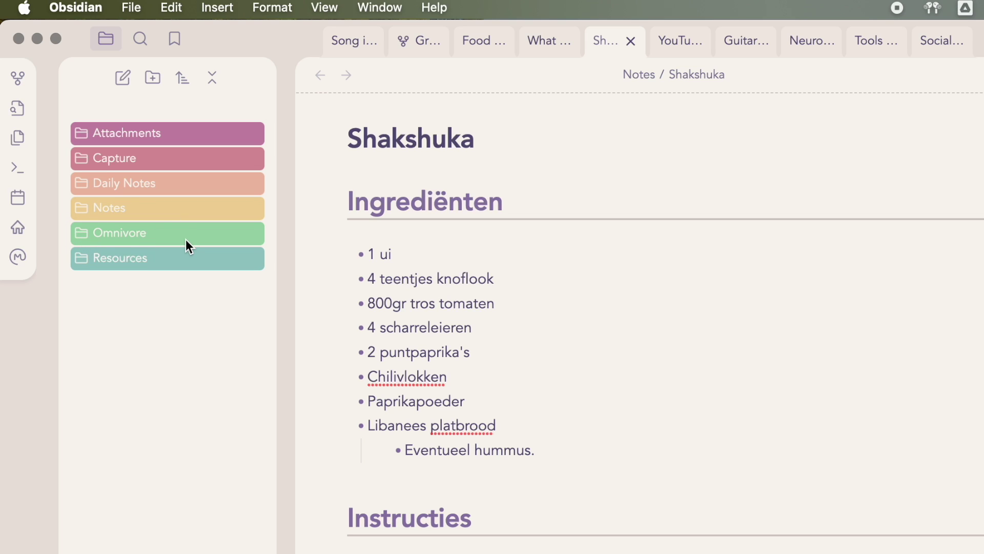
# Review the Article, Podcast, Quote and {{Title}} templates in Resources > Templates, then collapse Templates
pyautogui.click(186, 259)
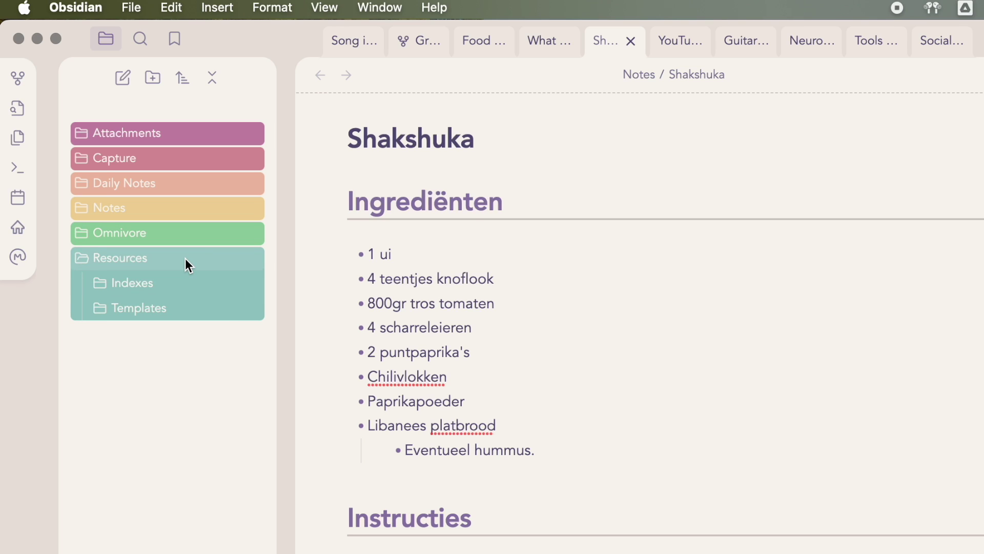
pyautogui.click(168, 306)
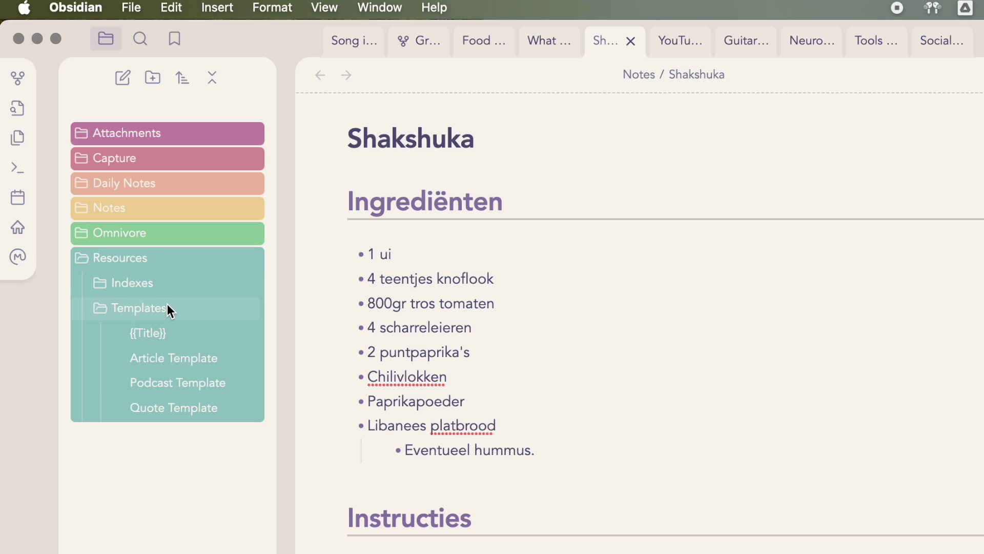
pyautogui.click(169, 359)
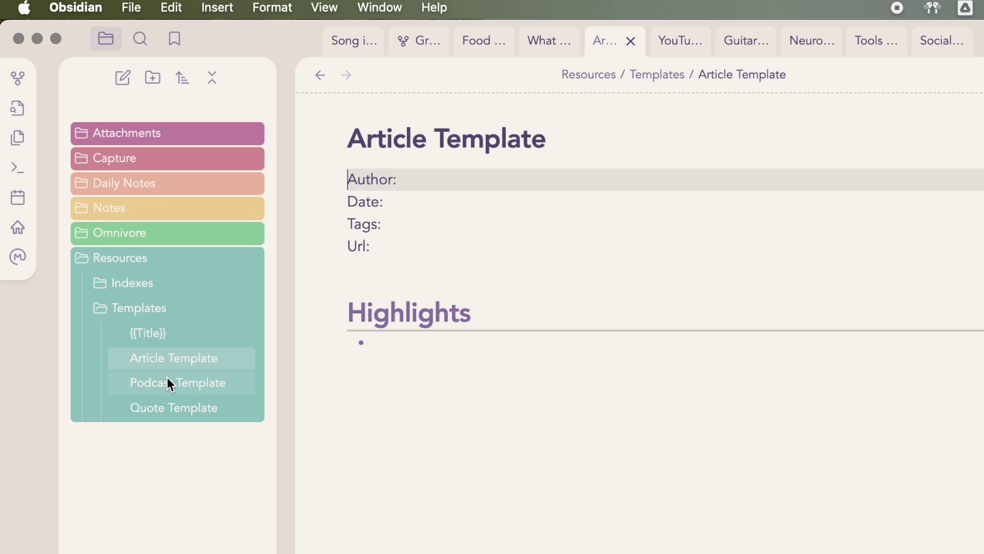
pyautogui.click(168, 379)
pyautogui.click(168, 404)
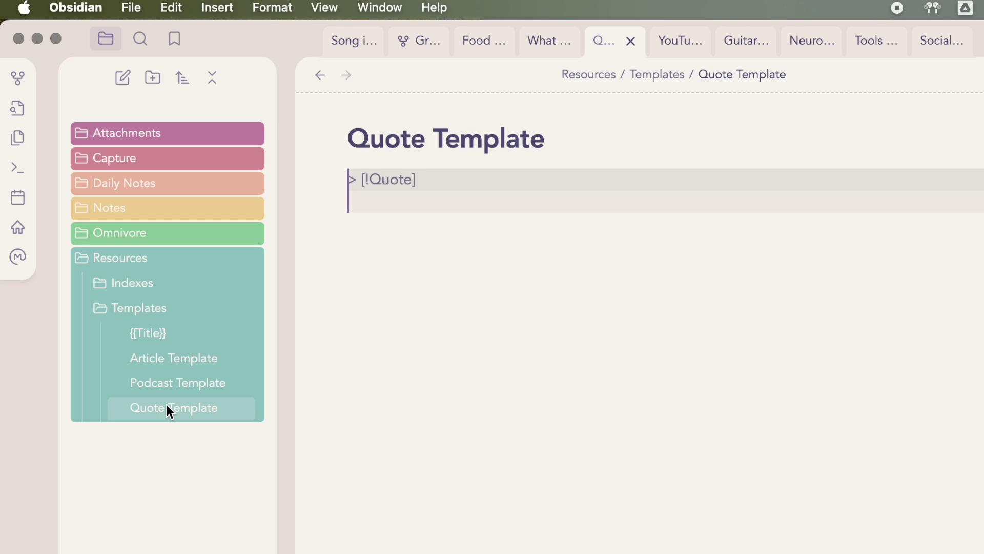
pyautogui.click(152, 335)
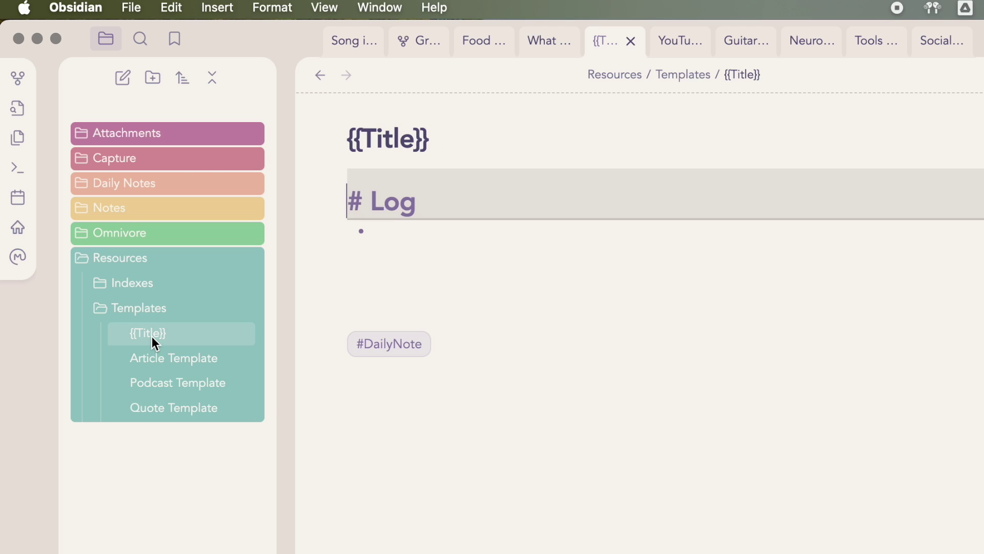
pyautogui.click(147, 320)
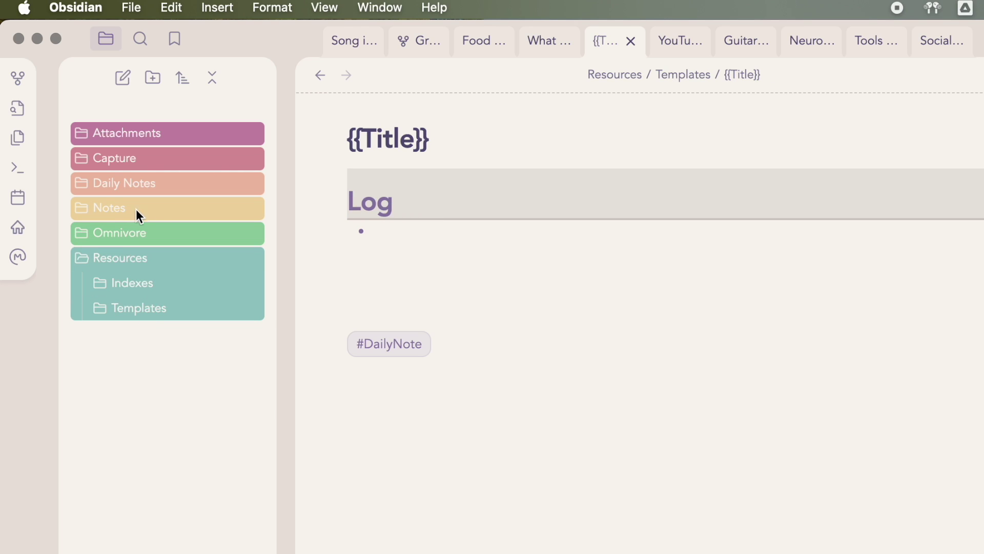
# Expand the Notes folder and scroll through its list of notes
pyautogui.click(159, 210)
pyautogui.scroll(-20, 153, 416)
pyautogui.scroll(-15, 154, 419)
pyautogui.scroll(-12, 153, 413)
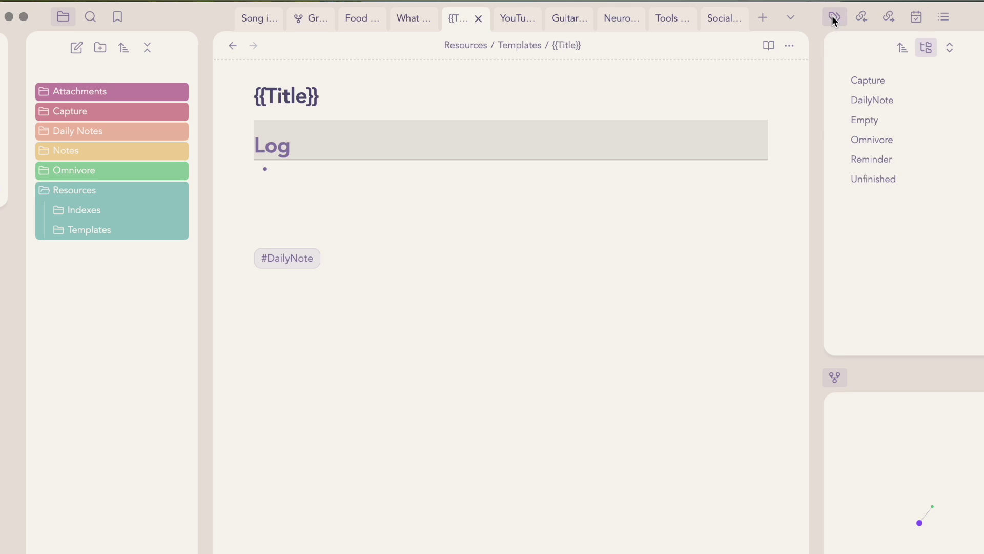
# Filter notes by the #Empty, #Unfinished, #Reminder and #DailyNote tags, scrolling the 15 DailyNote results
pyautogui.click(852, 118)
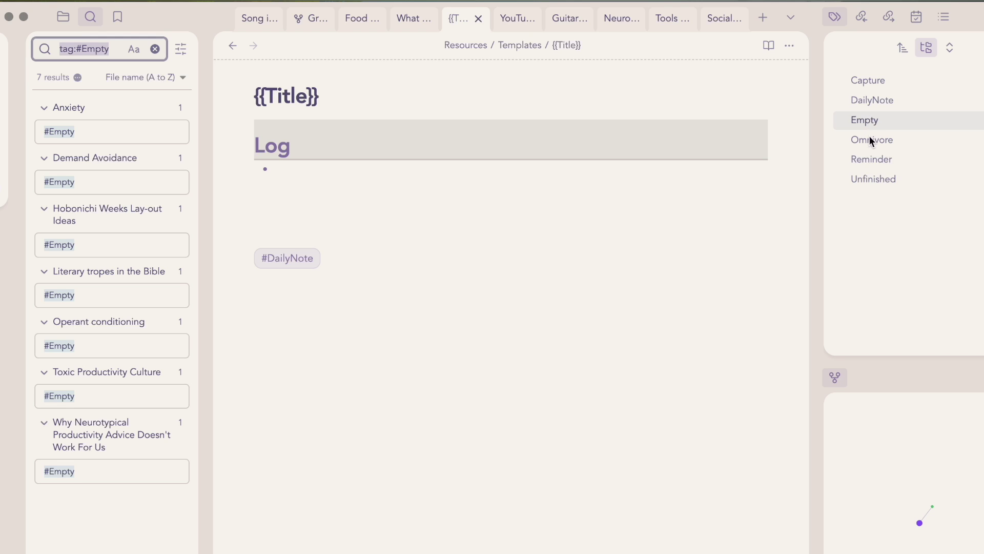
pyautogui.click(869, 178)
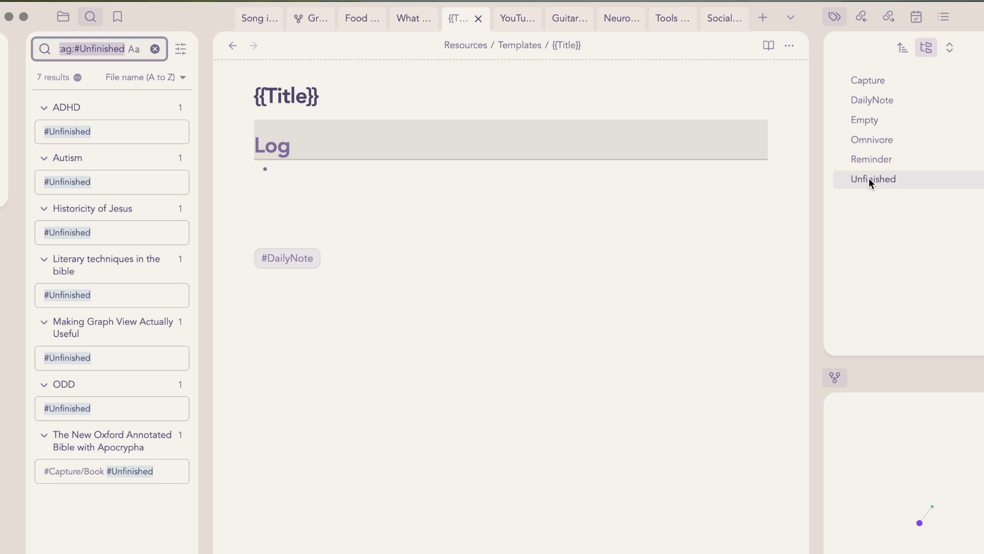
pyautogui.click(875, 159)
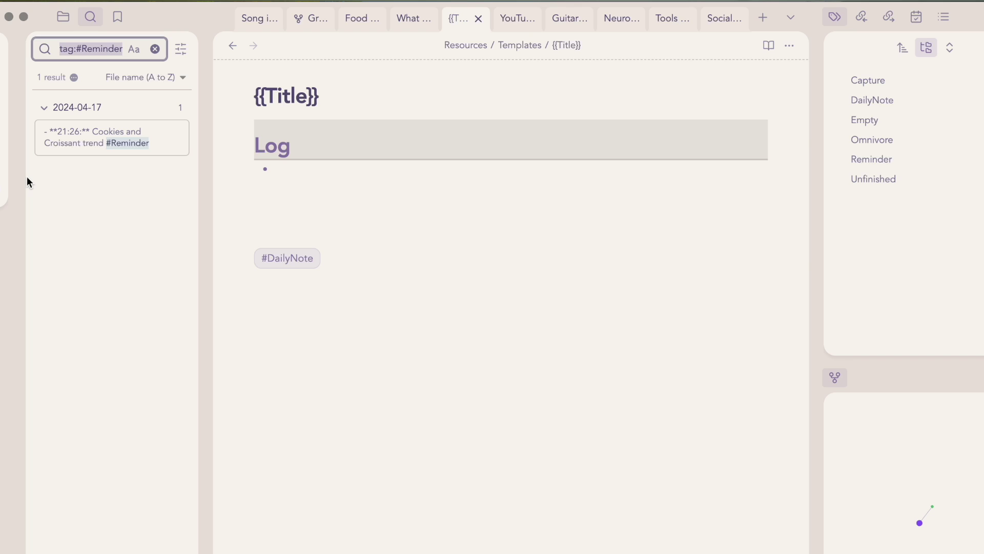
pyautogui.click(866, 98)
pyautogui.scroll(-1, 153, 340)
pyautogui.scroll(-5, 156, 346)
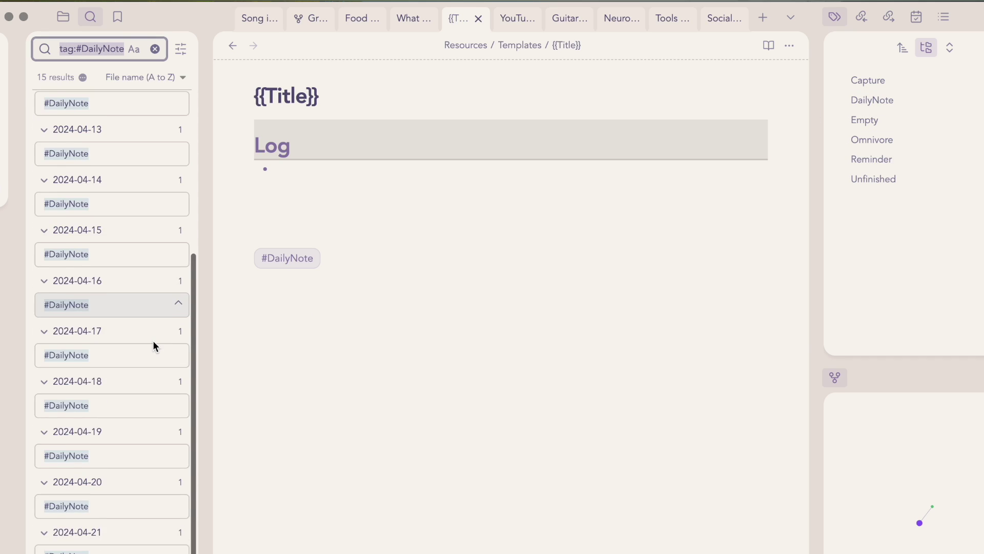
pyautogui.scroll(5, 152, 340)
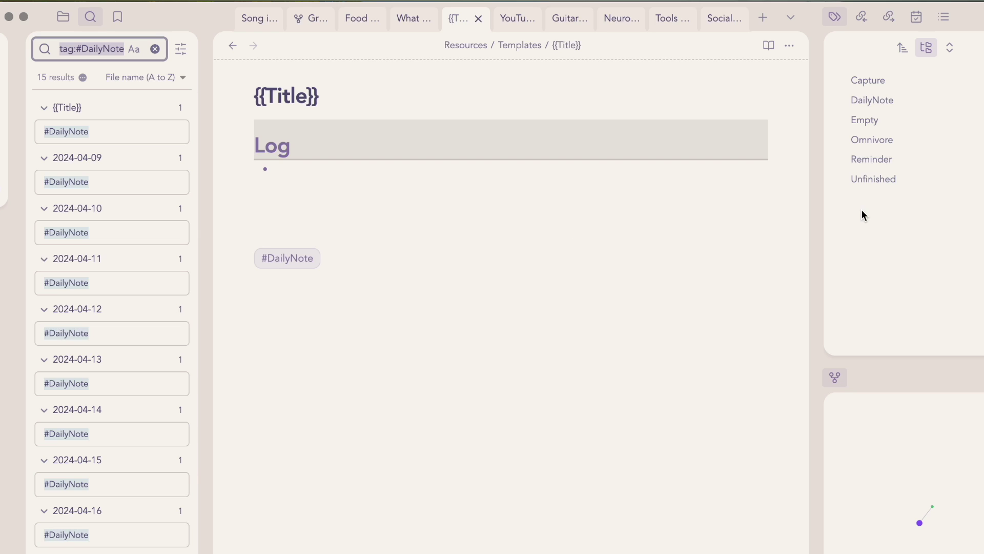
# Filter by the Capture/Article tag and open two results, including Een Archeologische Beerput
pyautogui.click(846, 81)
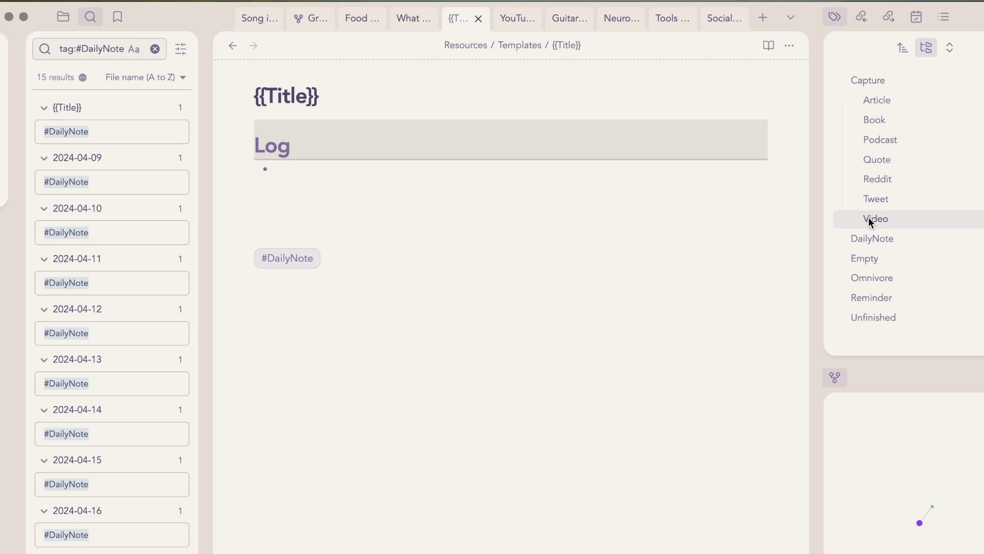
pyautogui.click(883, 103)
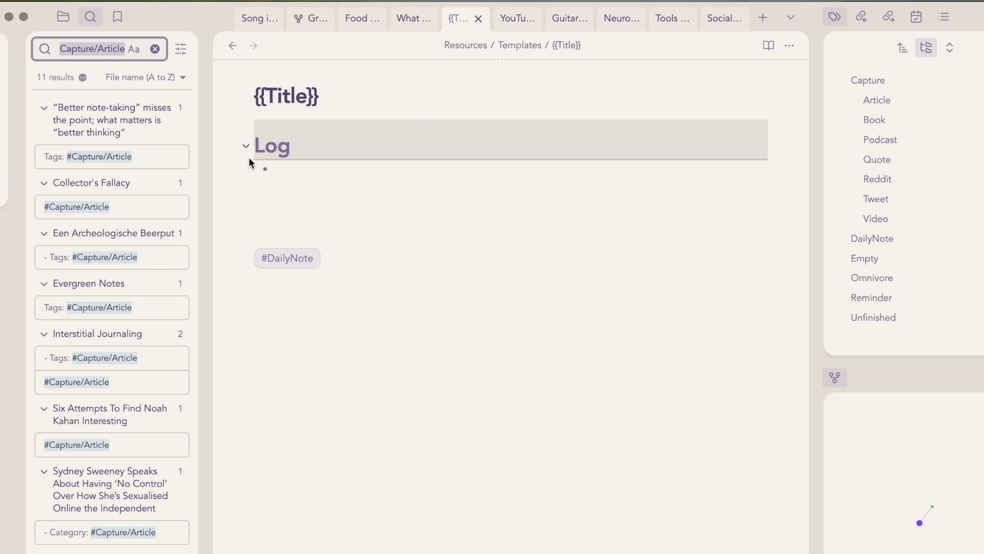
pyautogui.click(92, 117)
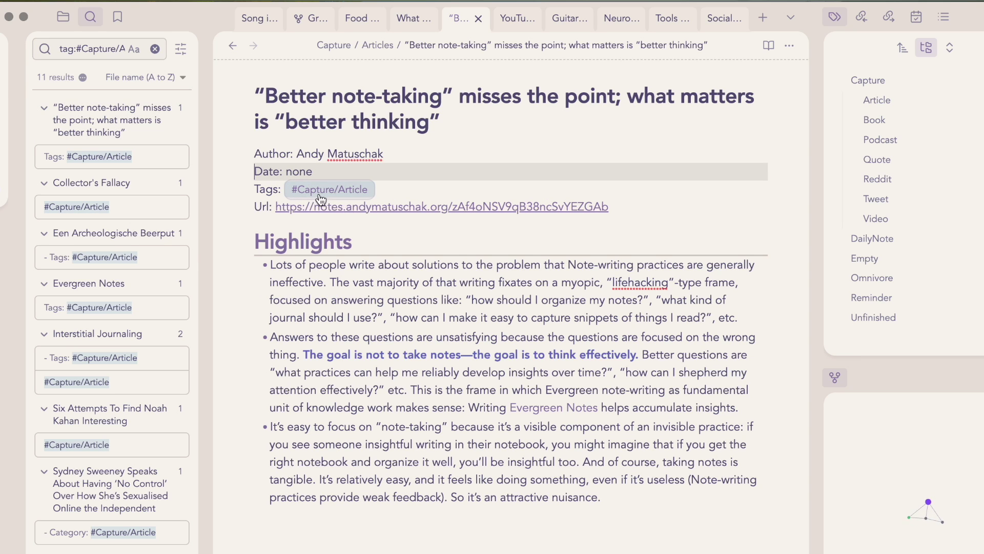
pyautogui.click(156, 255)
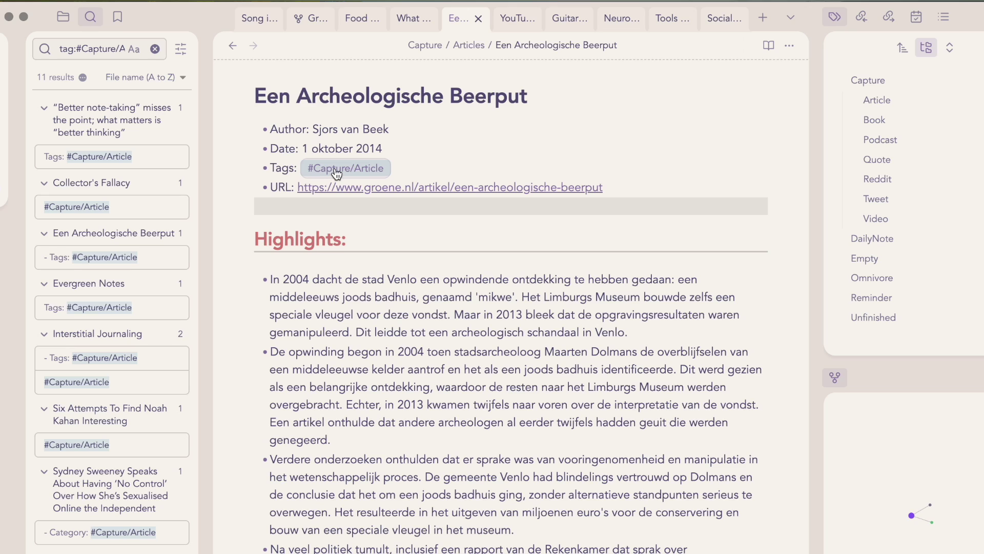
# Filter by Capture/Tweet, then Capture/Reddit, and open the Non-Zero Days note
pyautogui.click(896, 200)
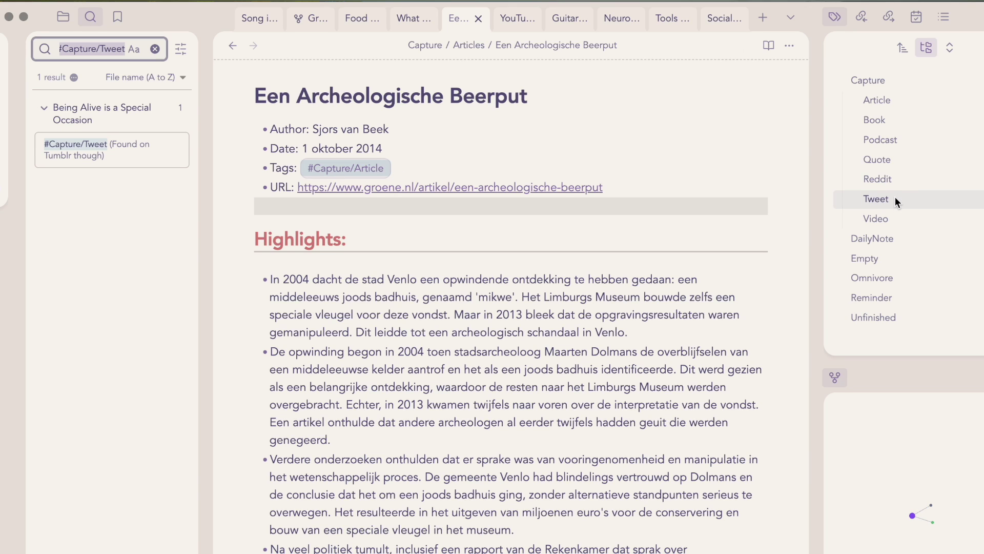
pyautogui.click(882, 178)
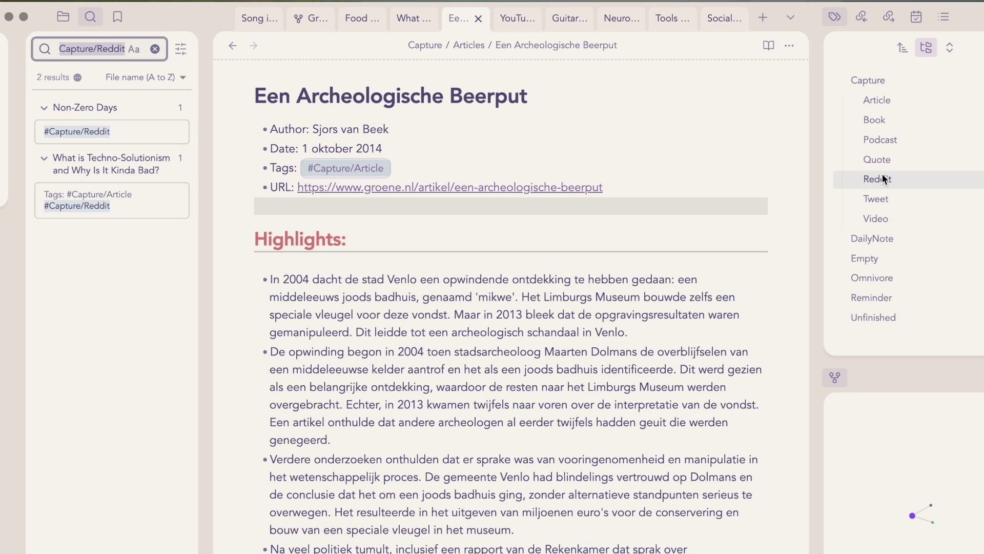
pyautogui.click(82, 108)
pyautogui.scroll(2, 338, 211)
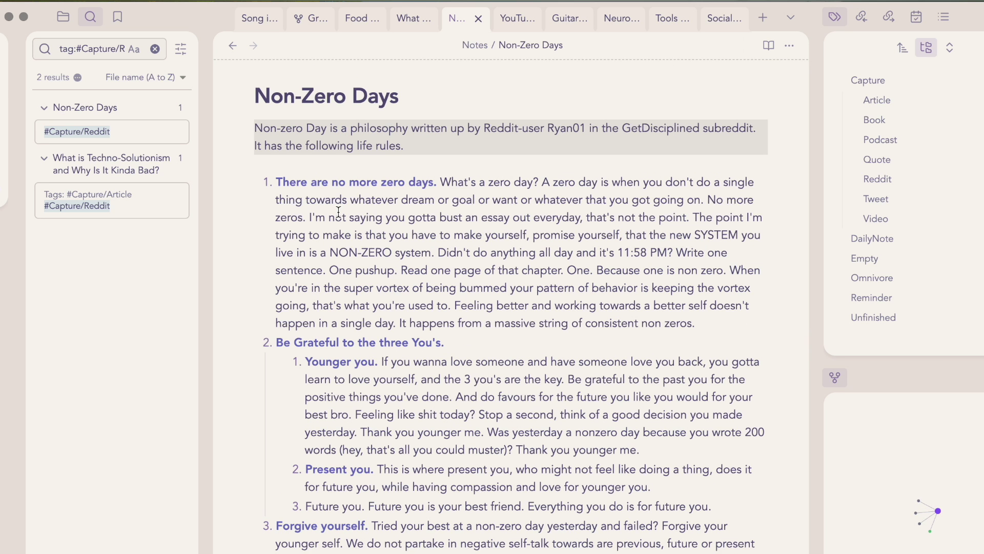